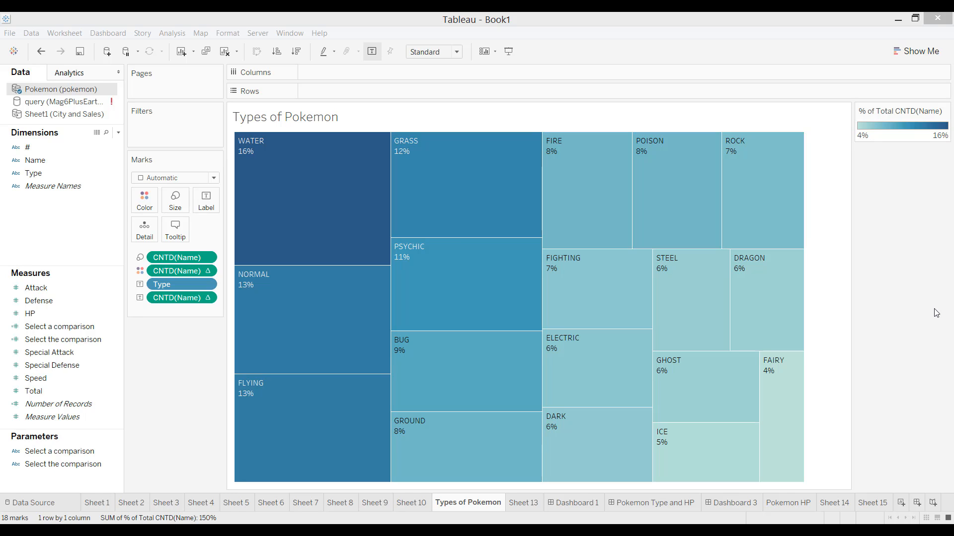
Step: Open the colour editor for the % of Total CNTD(Name) legend and inspect the automatic palette's end colour without changing it
left_click(145, 201)
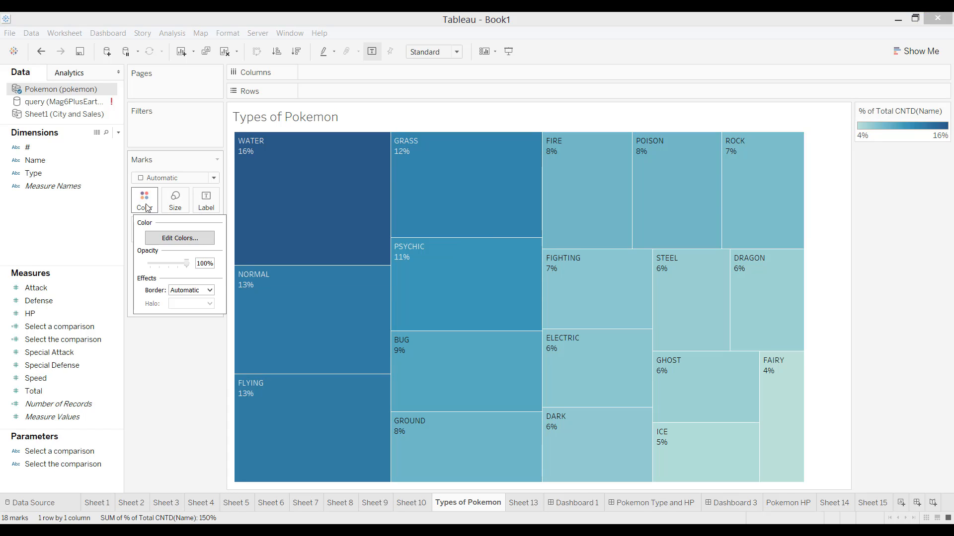
left_click(895, 172)
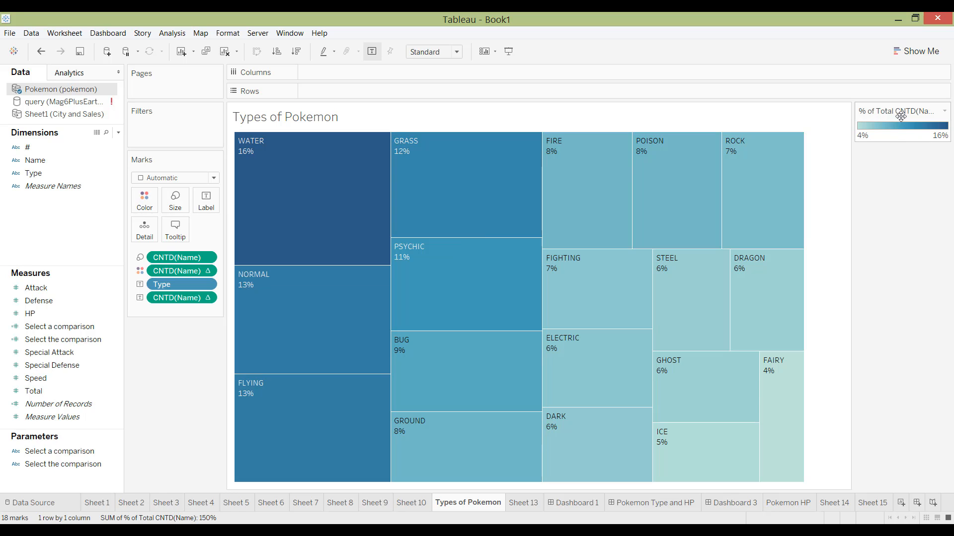
left_click(943, 113)
left_click(909, 124)
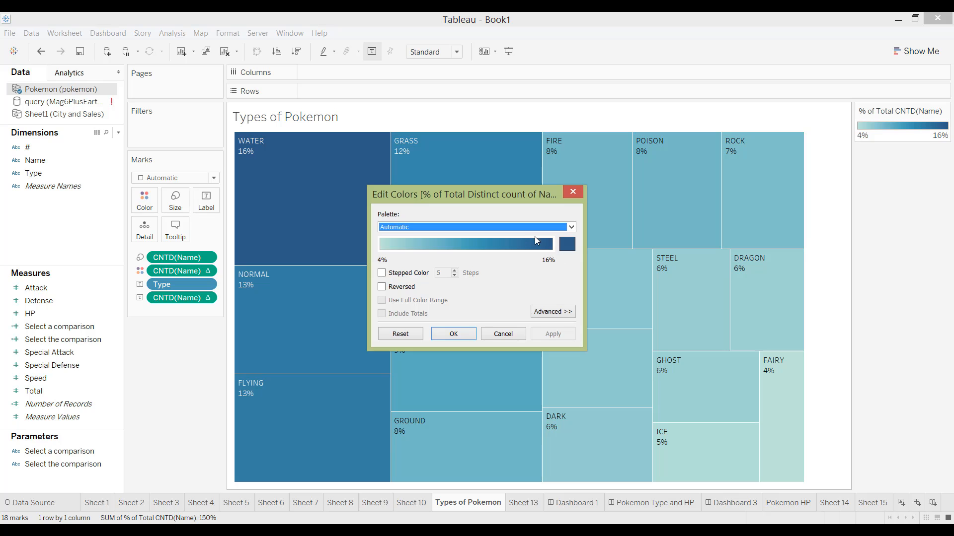
left_click(564, 245)
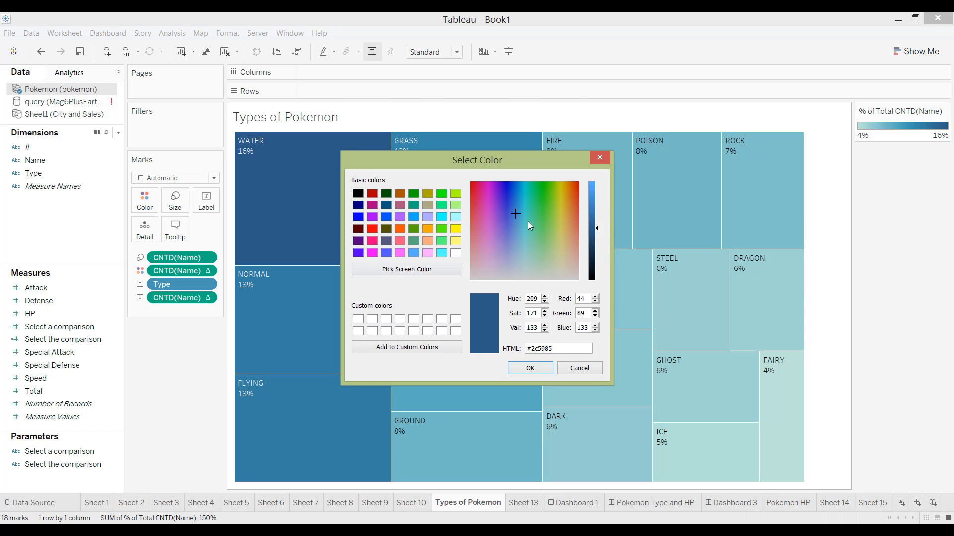
left_click(606, 163)
Step: Try the Gold-Purple Diverging palette and inspect the colour pickers for both of its ends
left_click(557, 225)
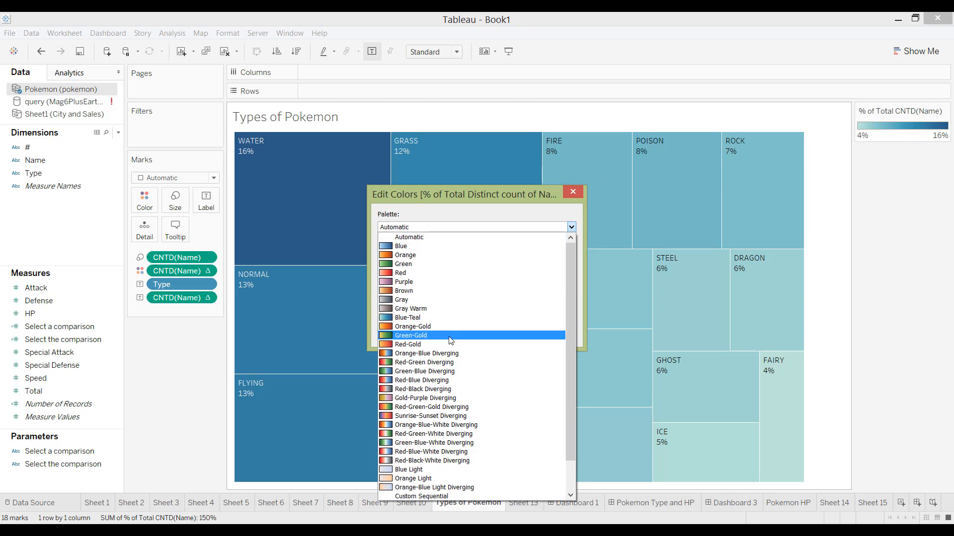
scroll(397, 343, "down", 2)
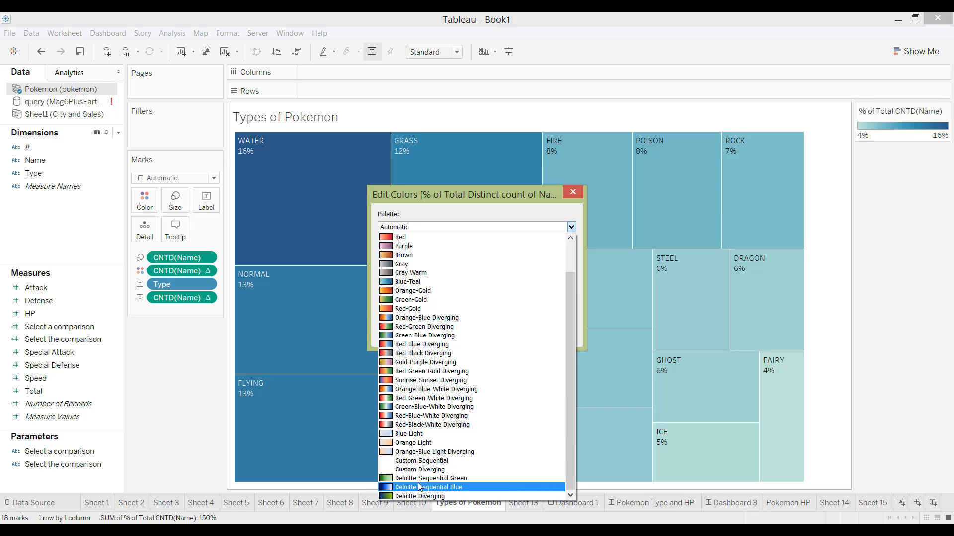
left_click(432, 362)
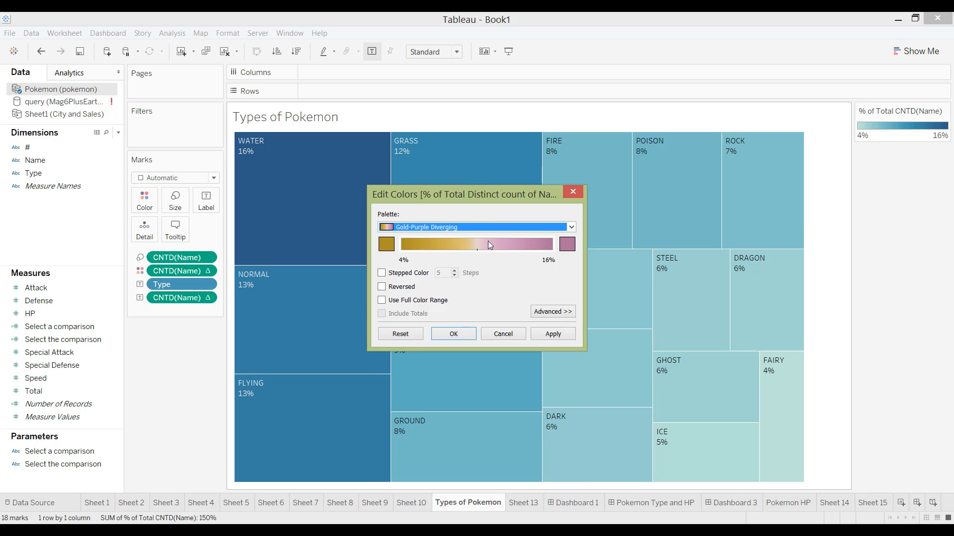
left_click(567, 244)
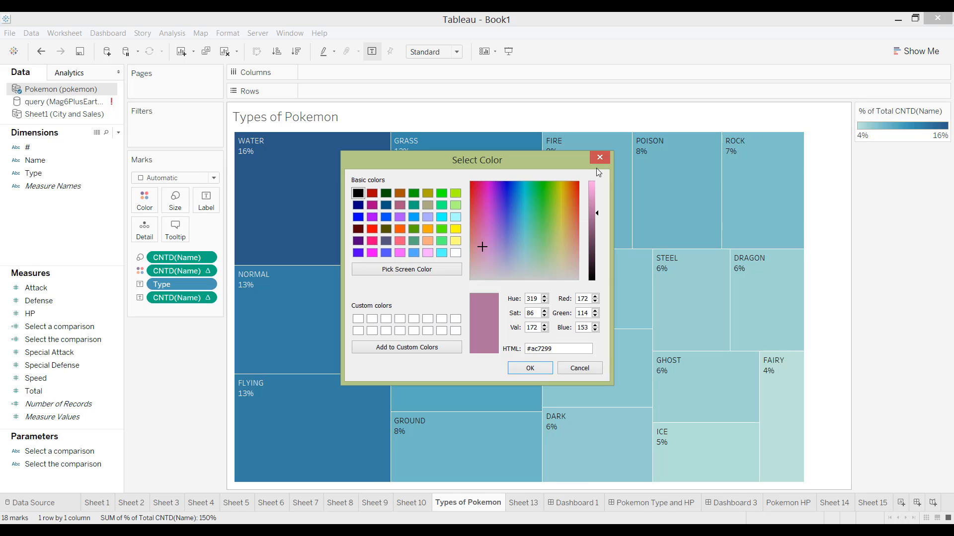
left_click(600, 158)
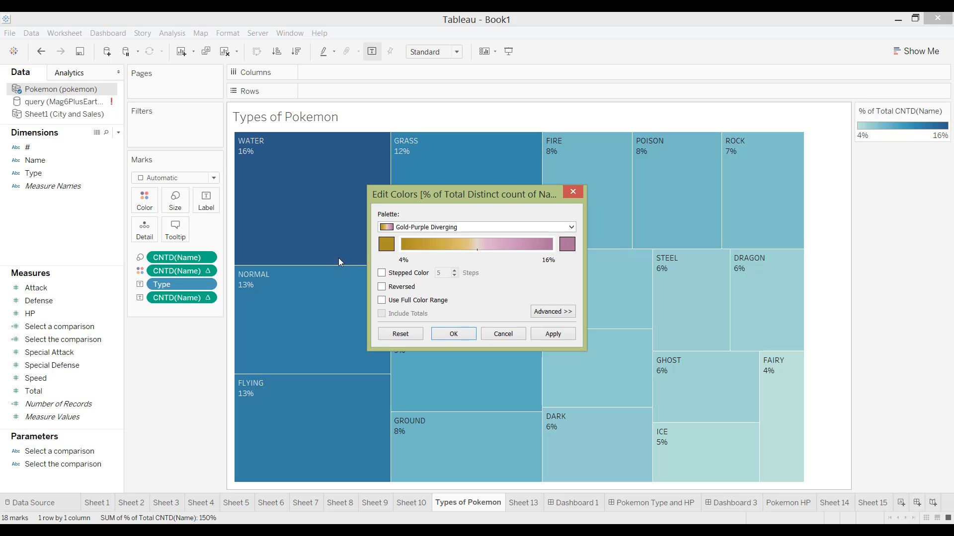
left_click(382, 243)
left_click(600, 158)
Step: Compare the Brown and Orange-Blue Diverging palettes and select Brown for the treemap
left_click(571, 227)
left_click(404, 255)
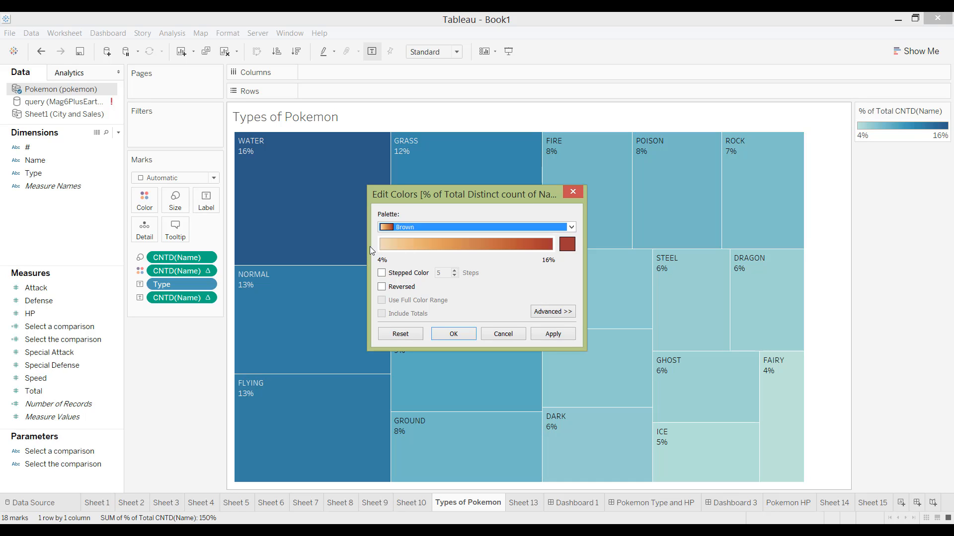
left_click(445, 228)
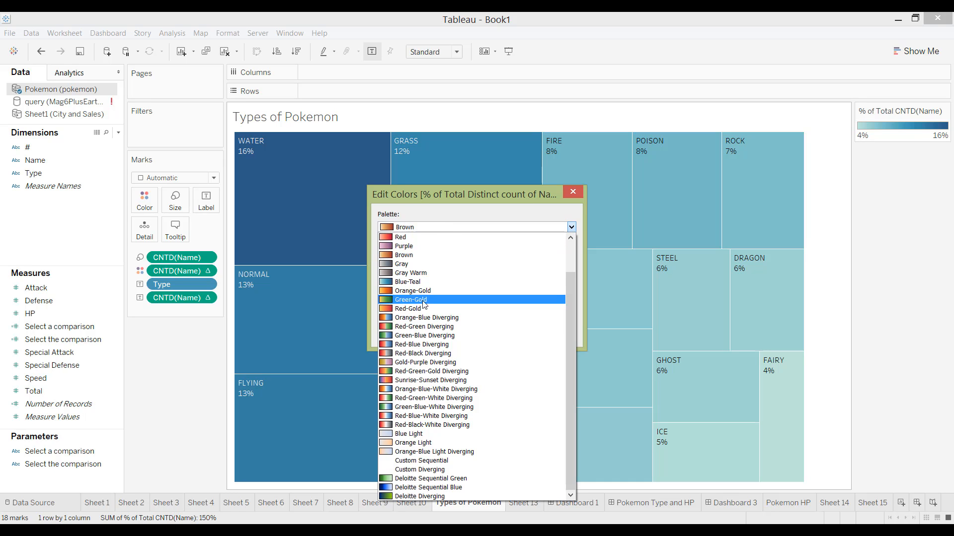
left_click(418, 318)
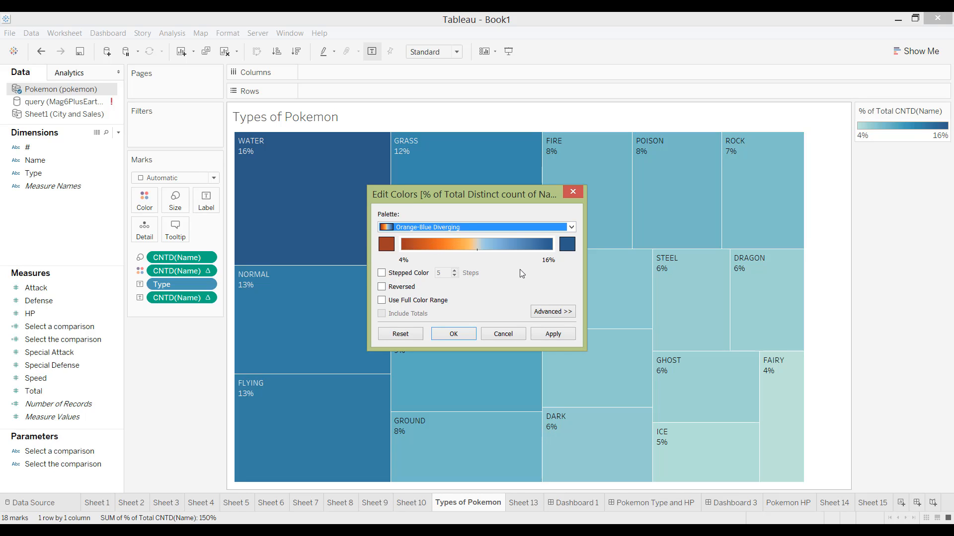
left_click(555, 230)
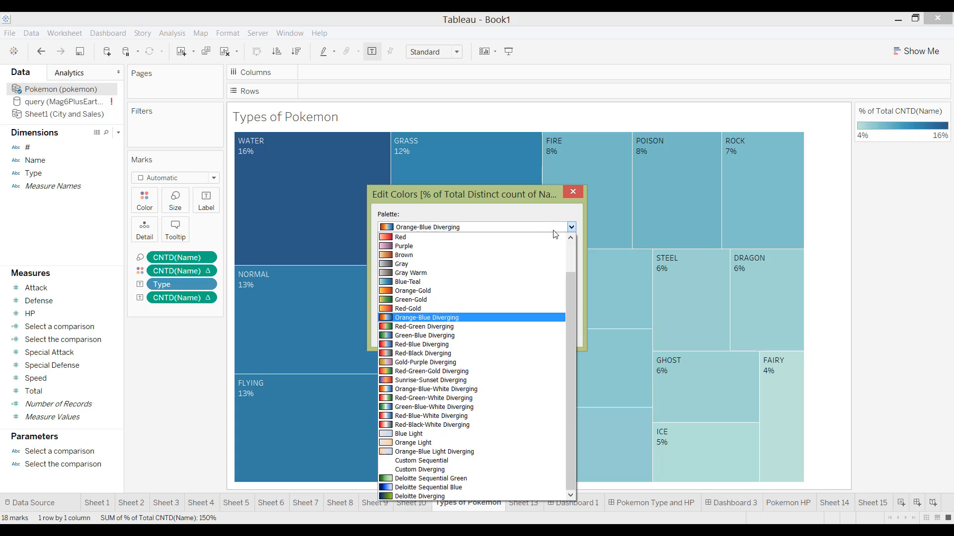
left_click(381, 255)
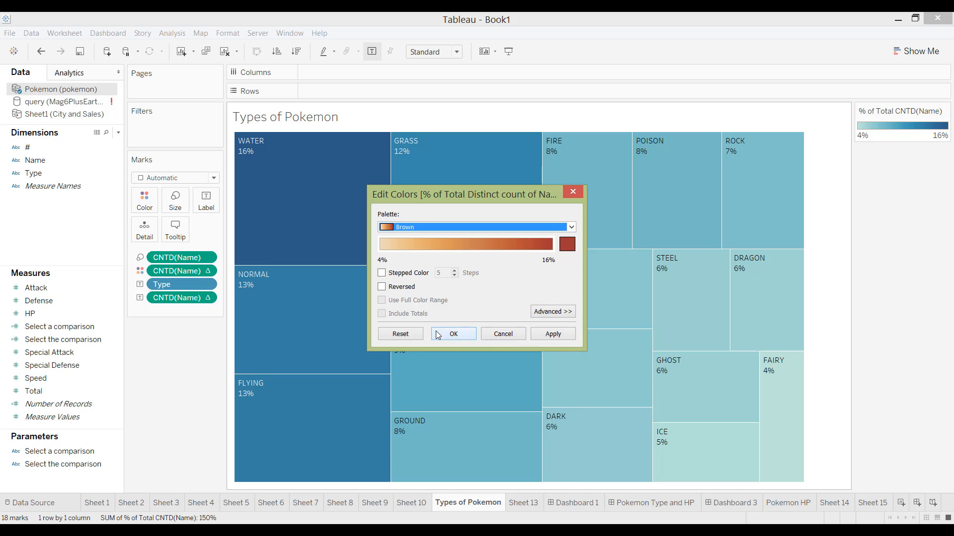
Step: Apply stepped colour with 5 steps to the treemap and switch the stepping off again
left_click(381, 273)
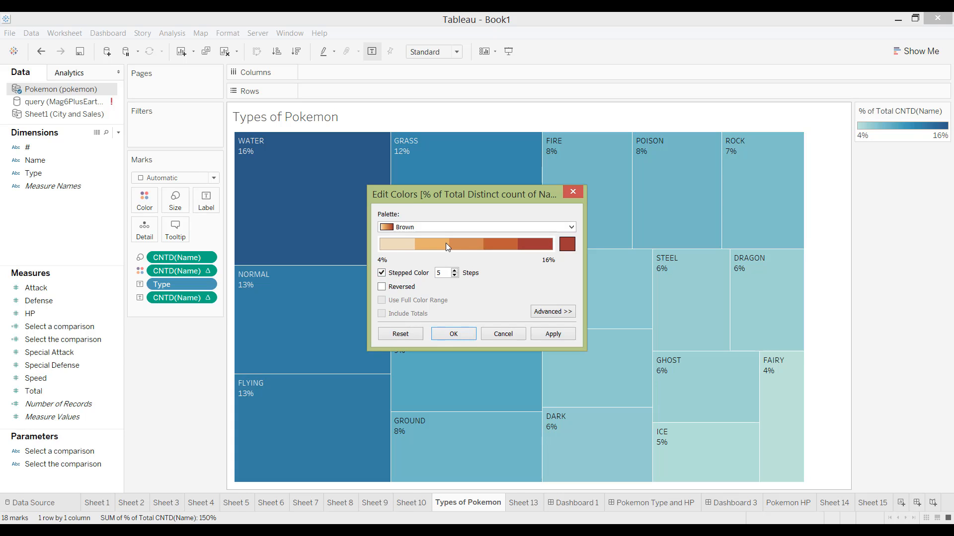
left_click(562, 335)
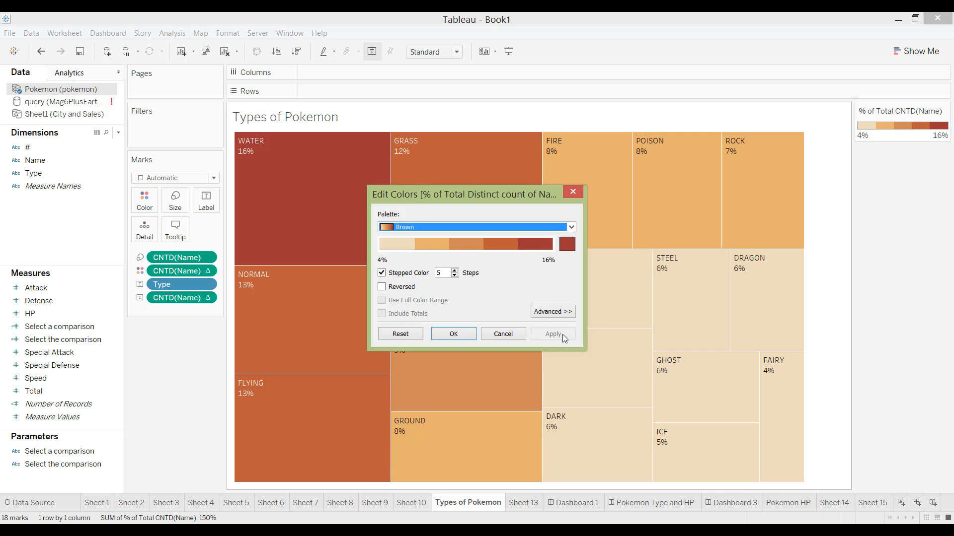
left_click(381, 273)
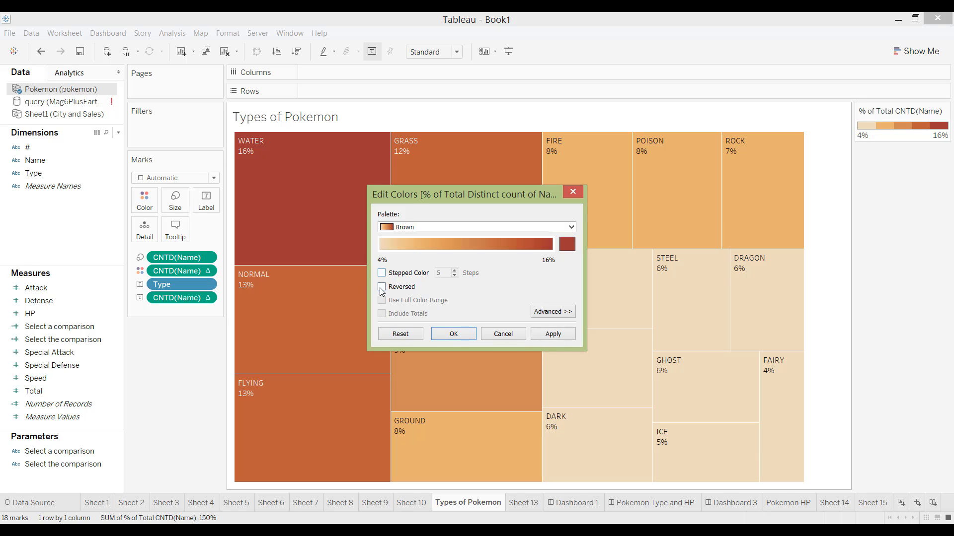
Step: Apply the Brown palette in reversed order to the treemap and clear the reversal
left_click(381, 287)
left_click(552, 335)
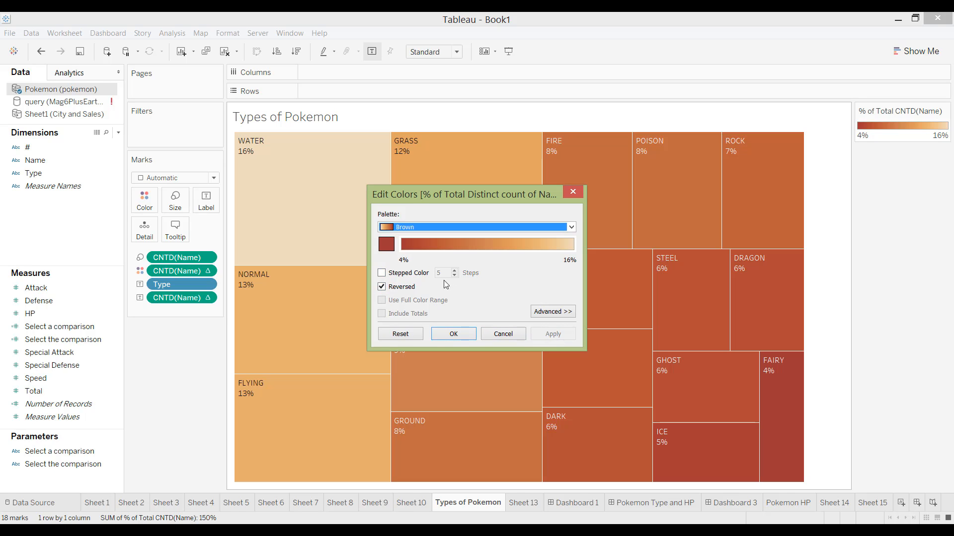
left_click(381, 287)
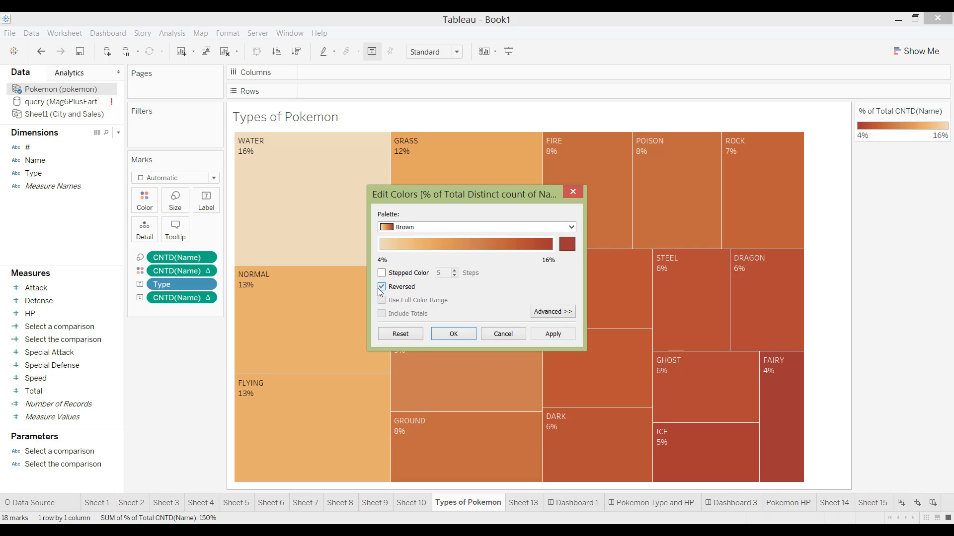
Step: Check the custom start option in the advanced colour settings, leave it off, and accept the continuous Brown palette
left_click(535, 312)
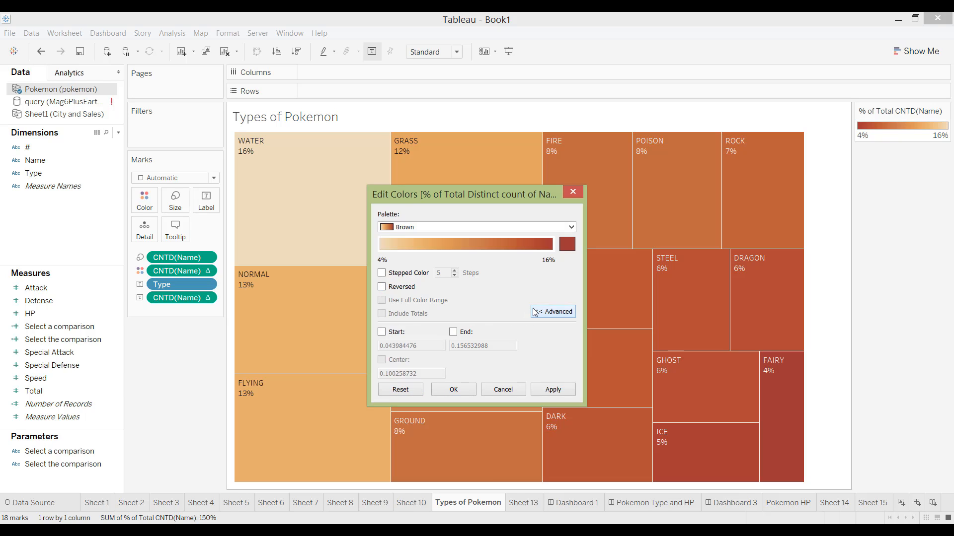
left_click(381, 332)
left_click(382, 332)
left_click(462, 392)
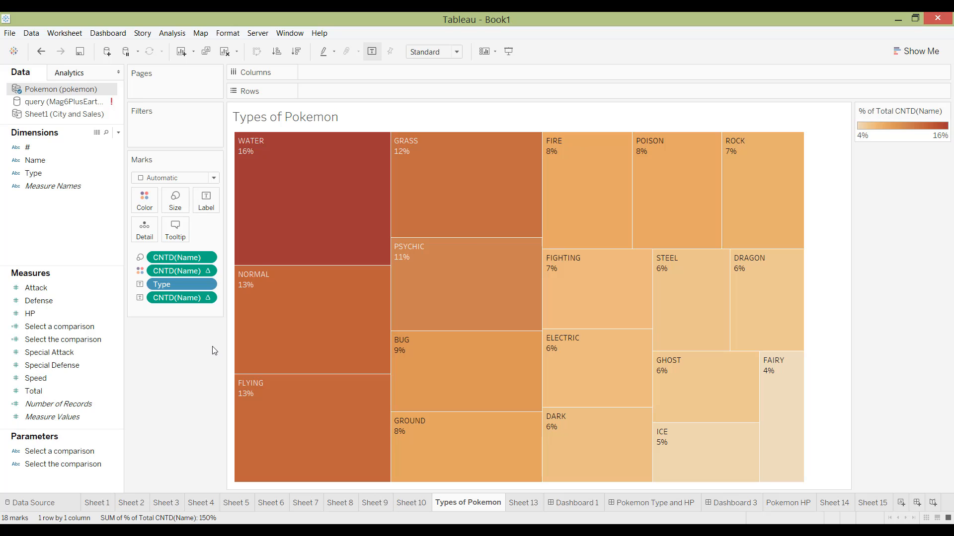
Step: Open the text editor for the mark labels and examine the <Type> and <% of Total CNTD(Name)> fields
mouse_move(243, 188)
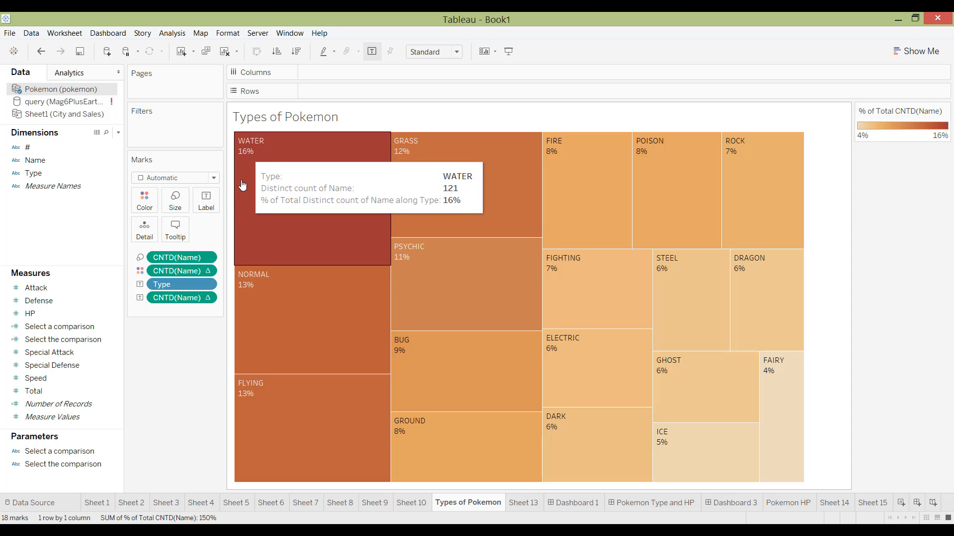
left_click(206, 200)
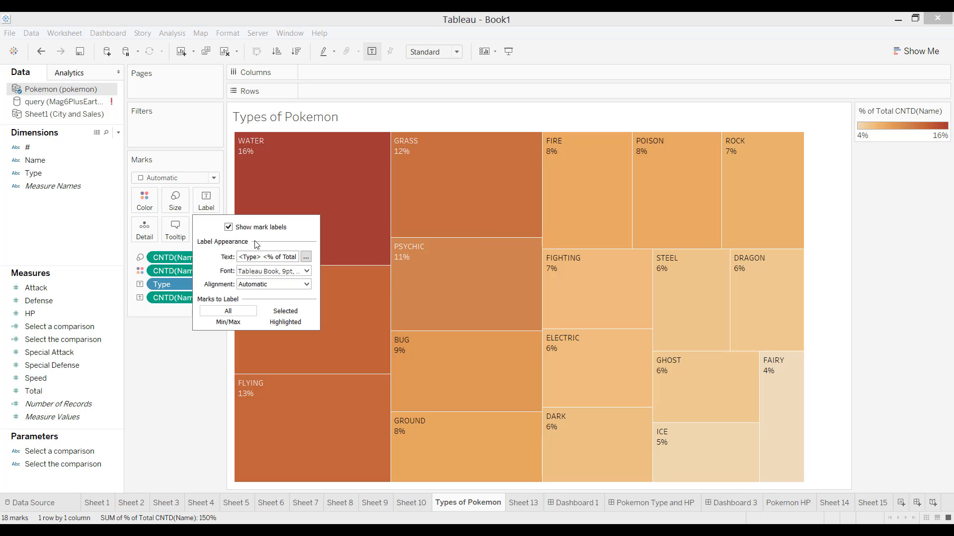
left_click(306, 258)
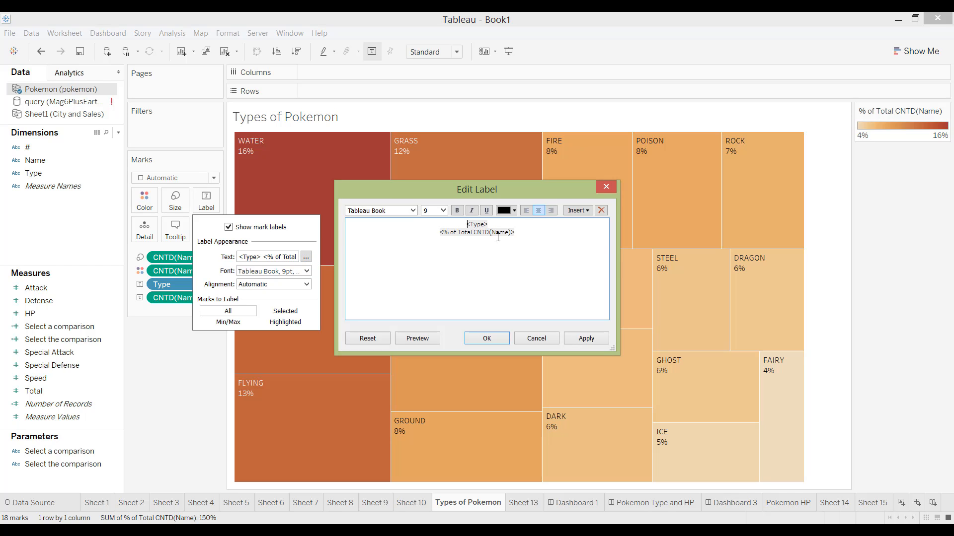
left_click_drag(419, 235, 417, 226)
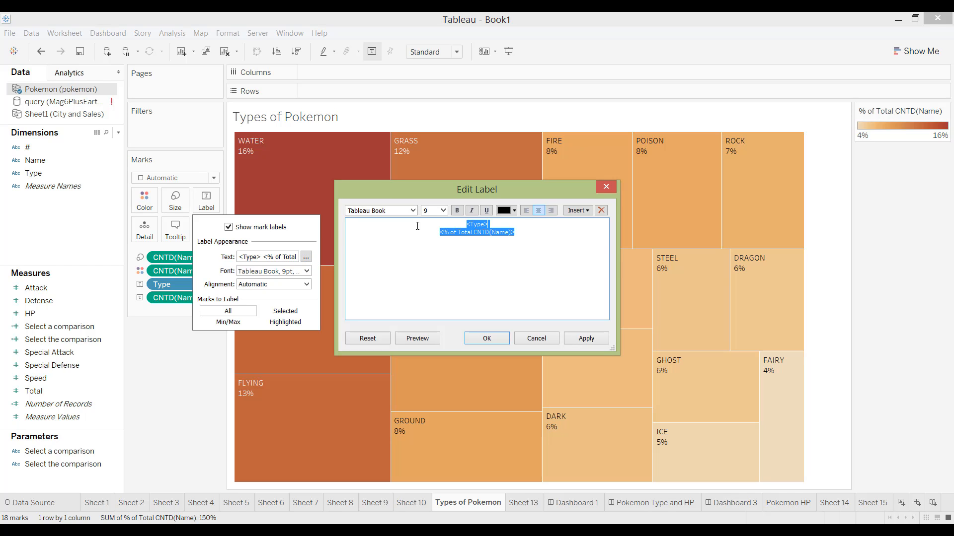
left_click(524, 251)
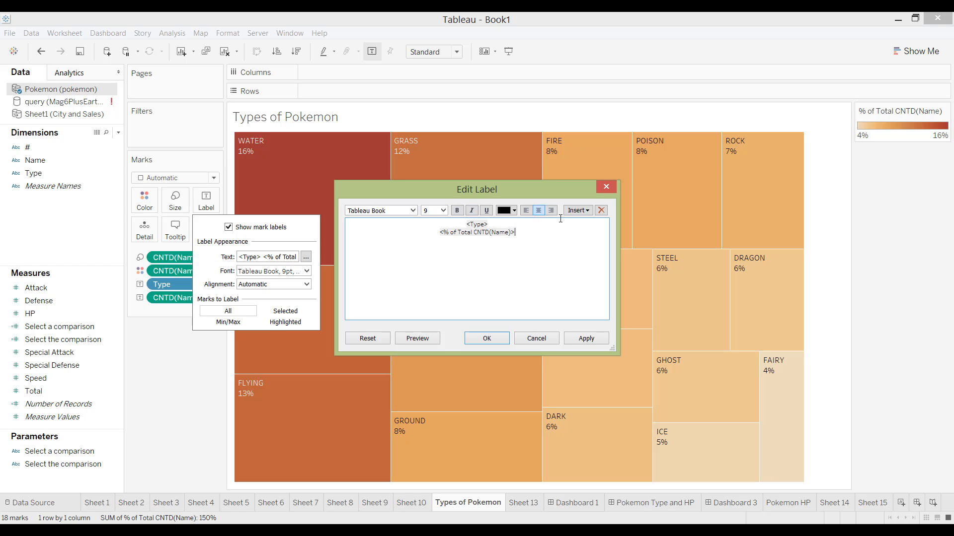
Step: Examine the label editor's text colour choices and insertable fields, and close the editor with the label text unedited
left_click(514, 211)
left_click(514, 211)
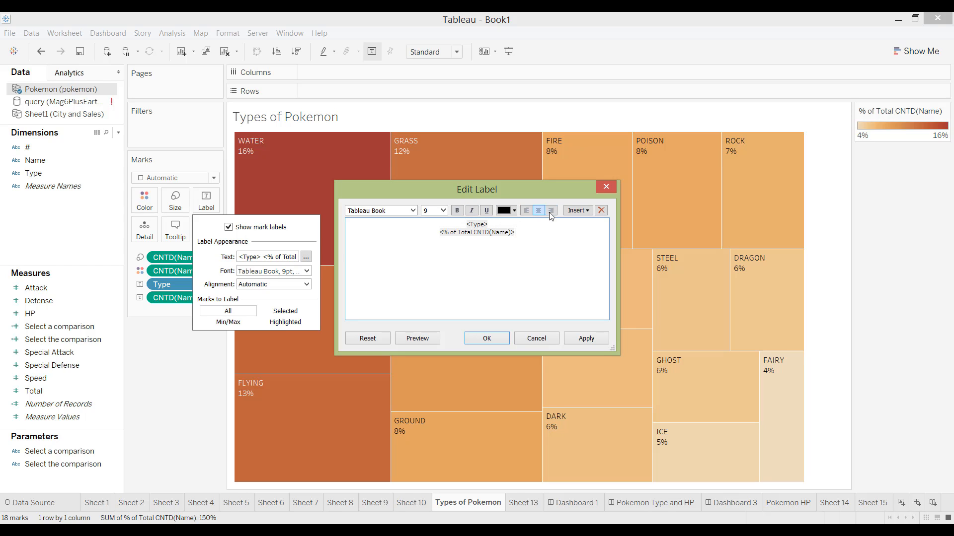
left_click(576, 210)
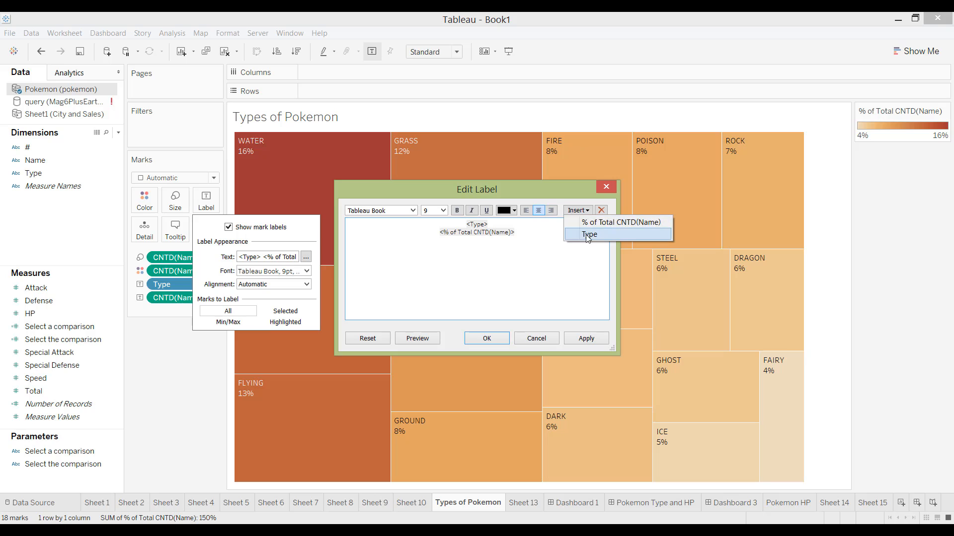
left_click(534, 239)
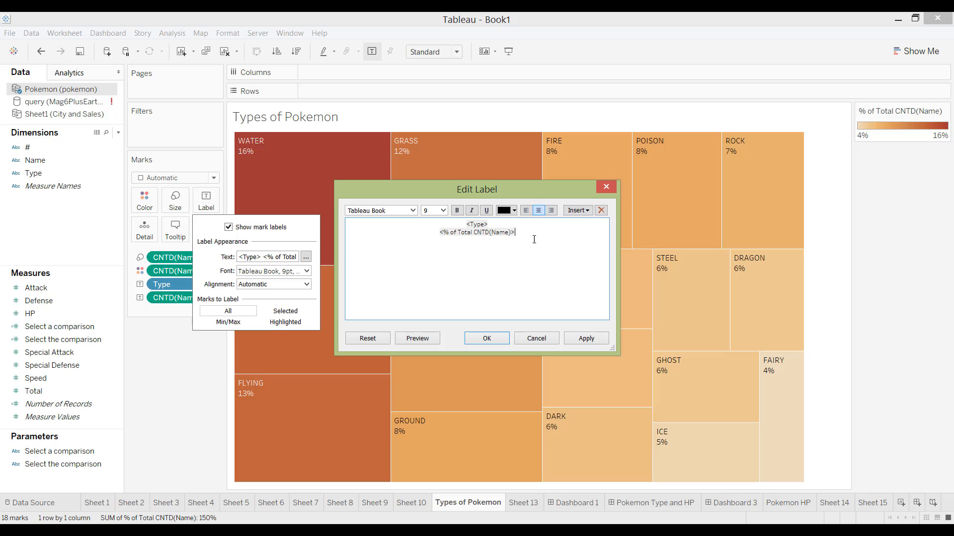
left_click(478, 338)
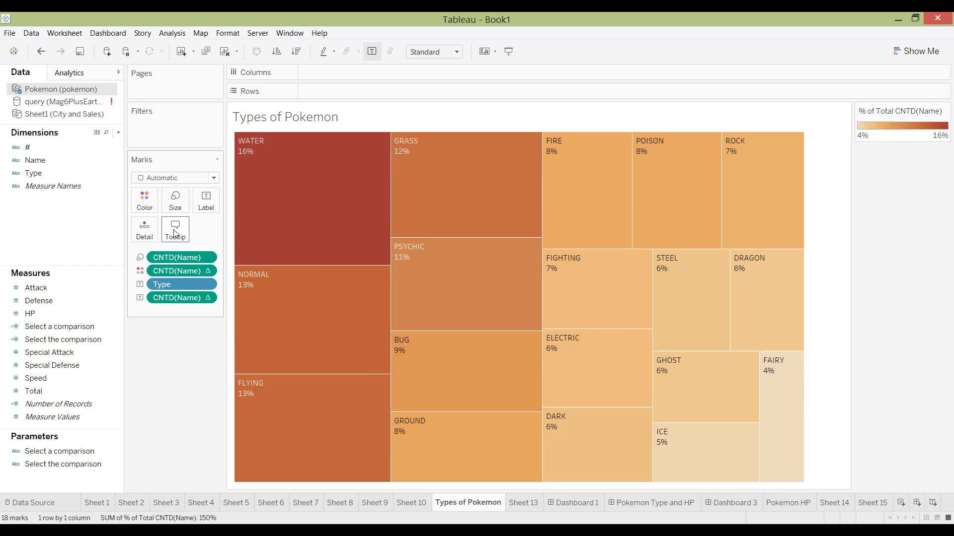
Step: Examine a treemap mark's tooltip and its full text in the tooltip editor, and close the editor without edits
left_click(174, 231)
left_click(641, 179)
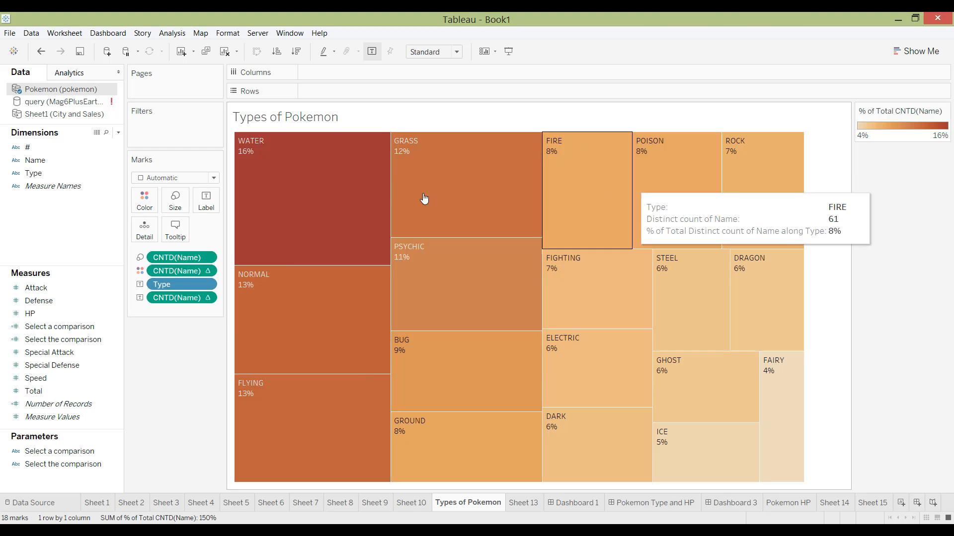
mouse_move(344, 180)
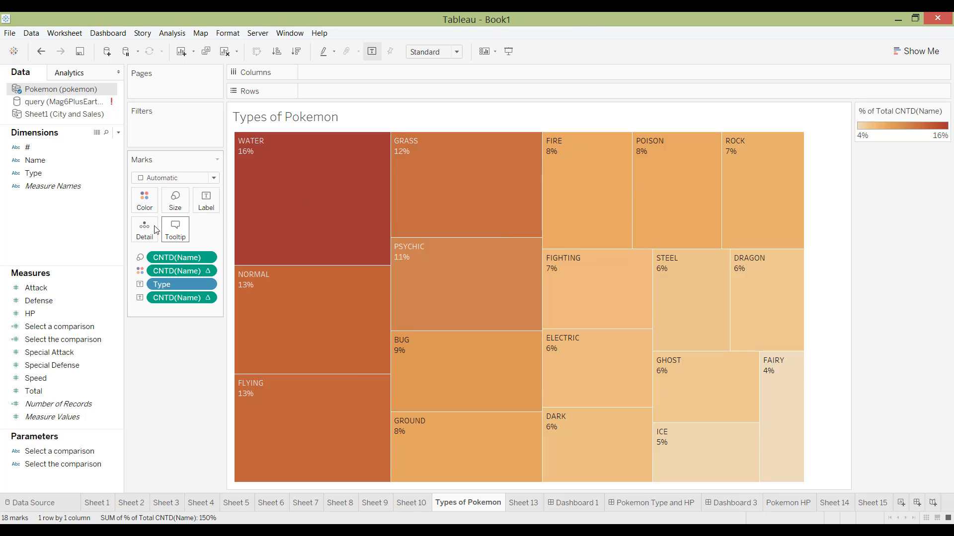
left_click(177, 229)
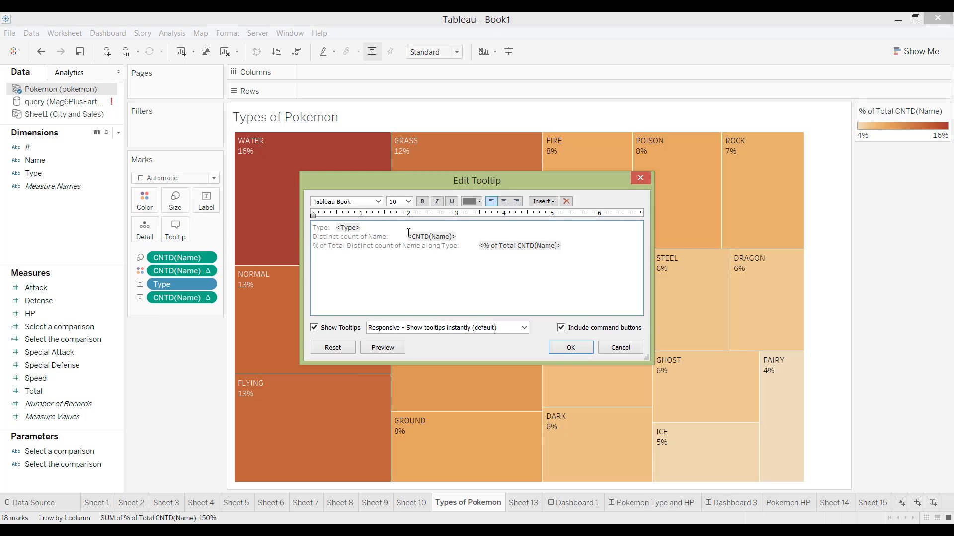
left_click_drag(568, 245, 300, 219)
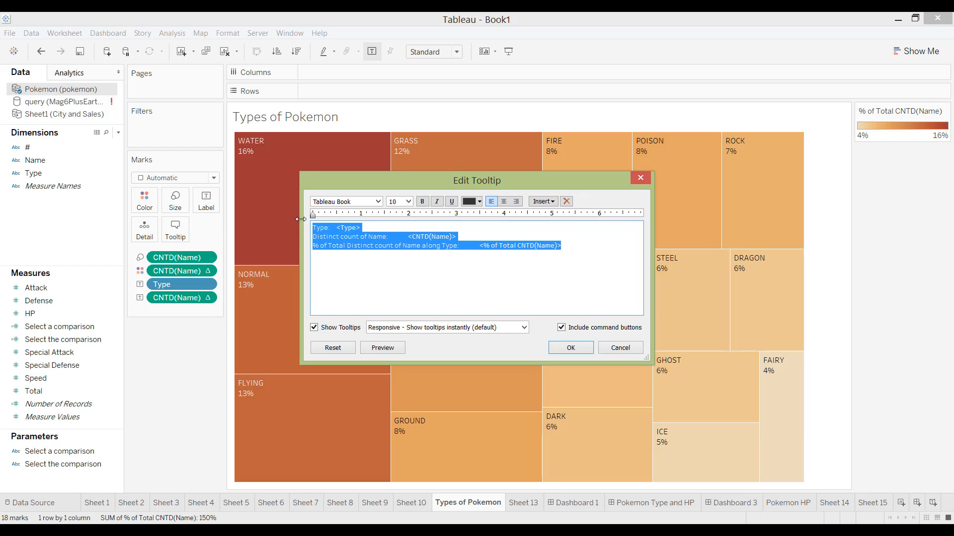
left_click(643, 180)
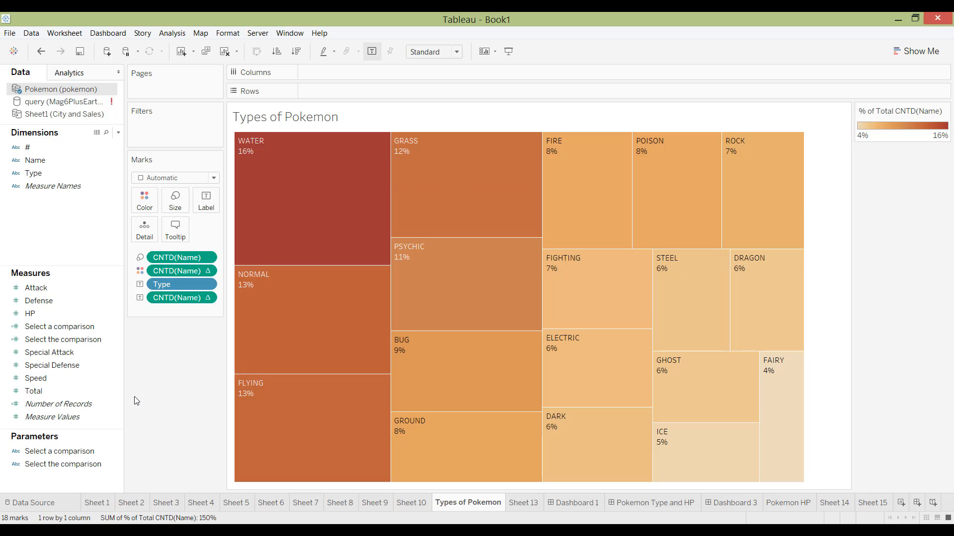
Step: Examine the Currency (Standard) and Scientific options in the Defense measure's default number format, and close the dialog without applying any
mouse_move(248, 169)
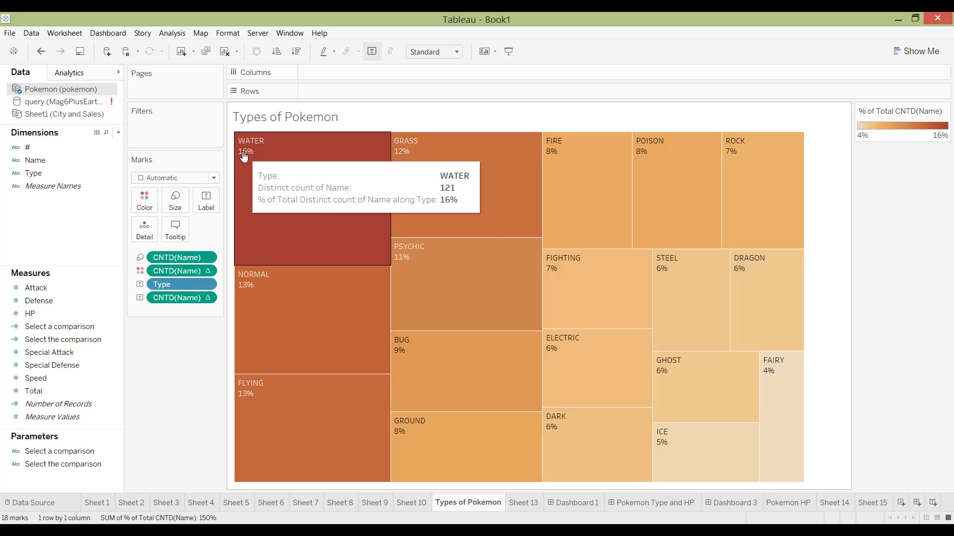
right_click(30, 174)
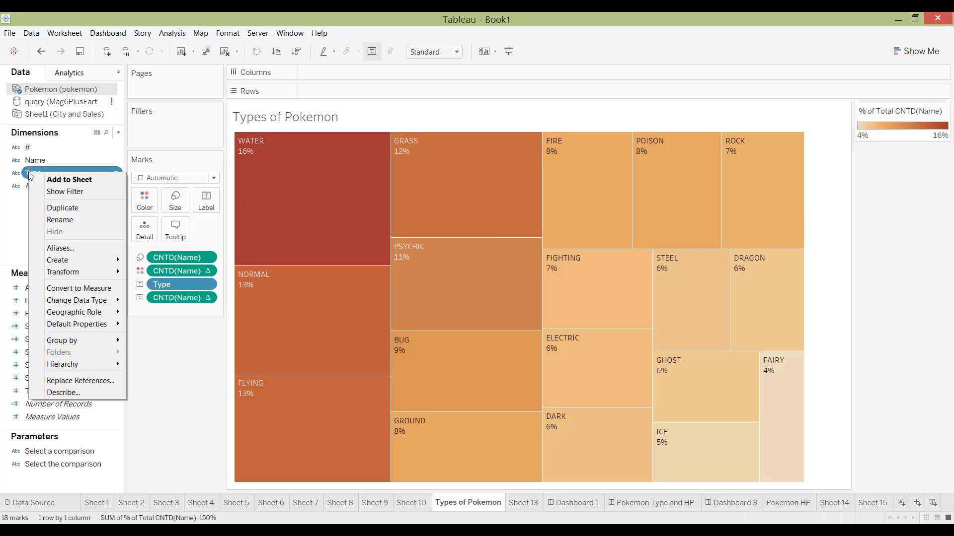
left_click(7, 211)
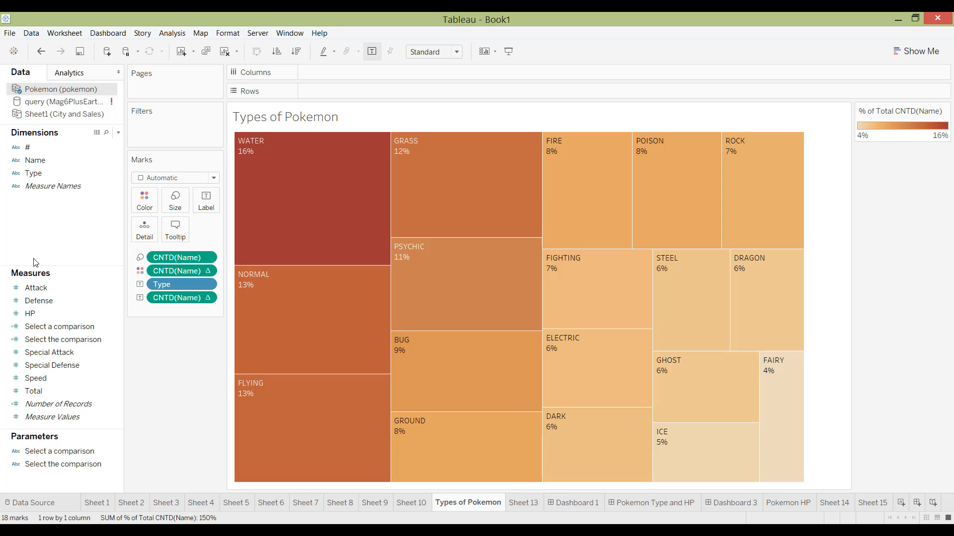
right_click(39, 300)
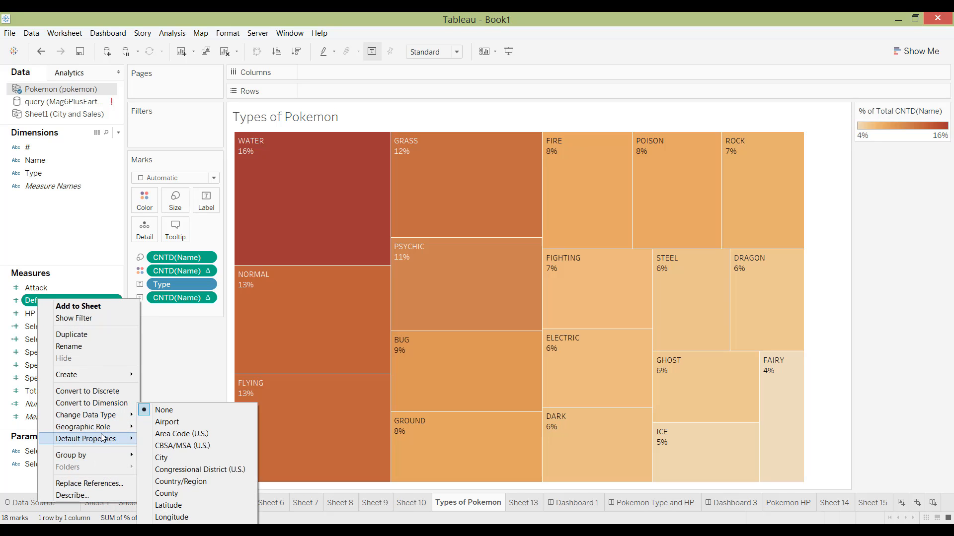
mouse_move(106, 439)
left_click(200, 464)
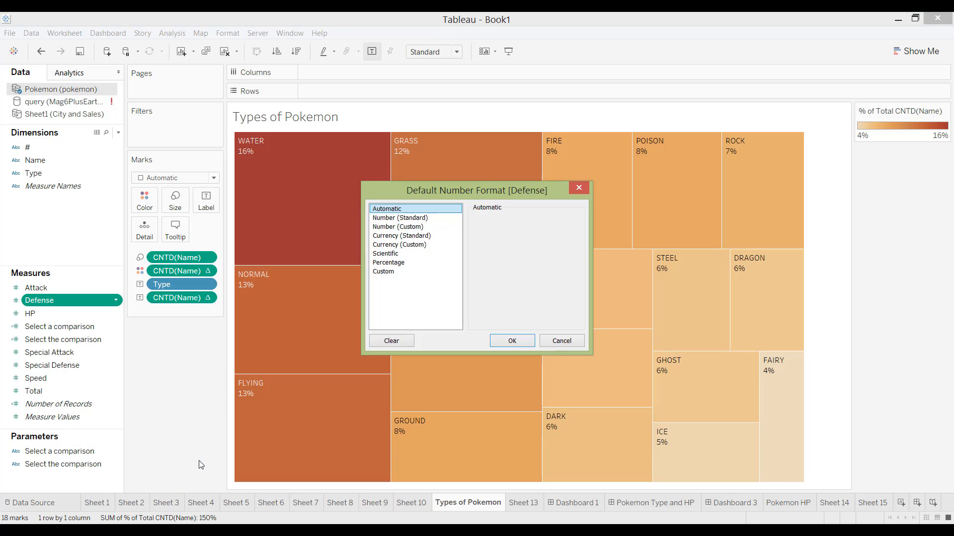
left_click(415, 236)
left_click(417, 253)
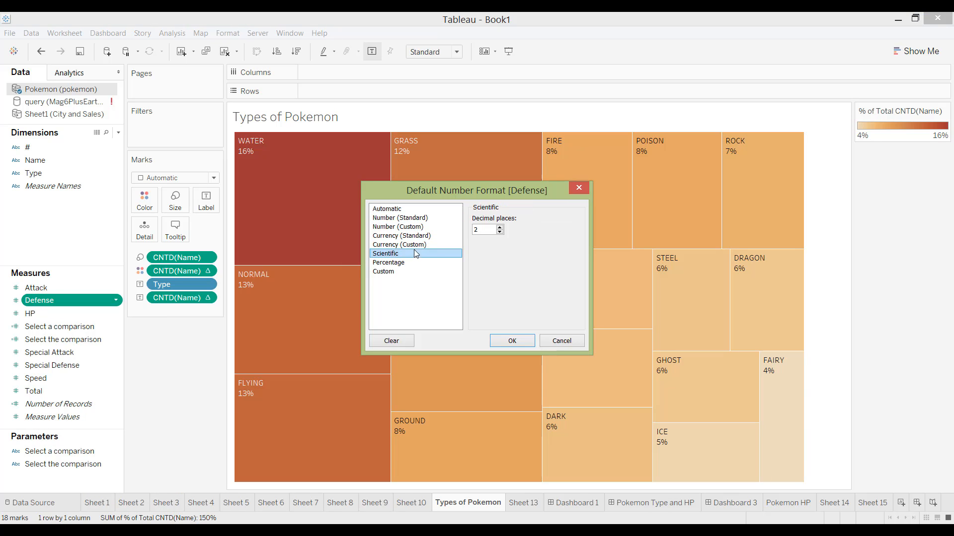
left_click(579, 188)
Step: Open the pane number format choices for the percent-of-total CNTD(Name) field used as the mark label
mouse_move(245, 206)
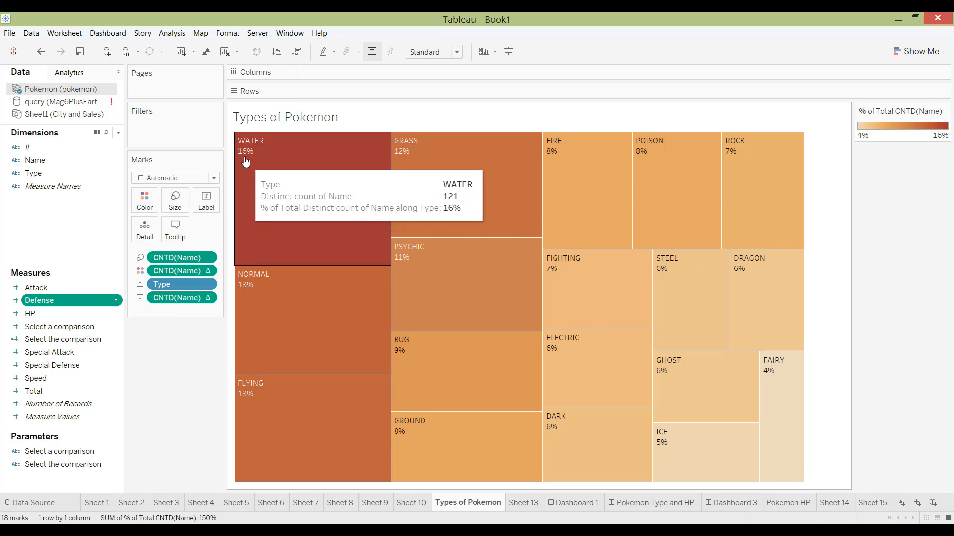
right_click(169, 297)
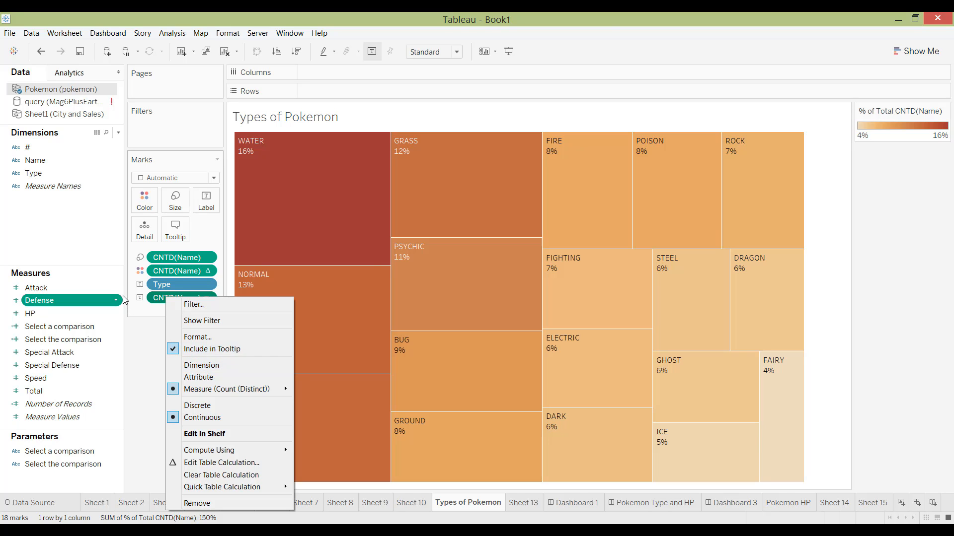
left_click(146, 306)
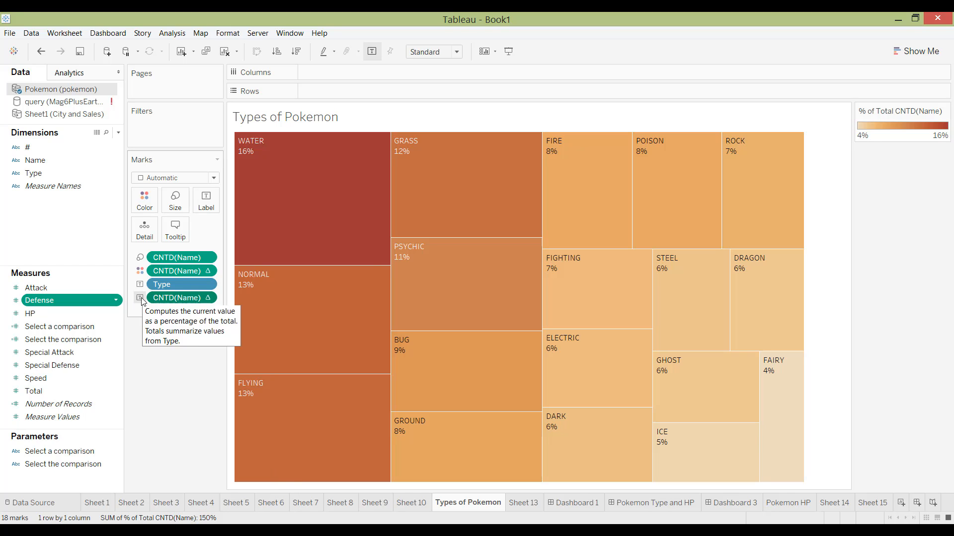
right_click(160, 298)
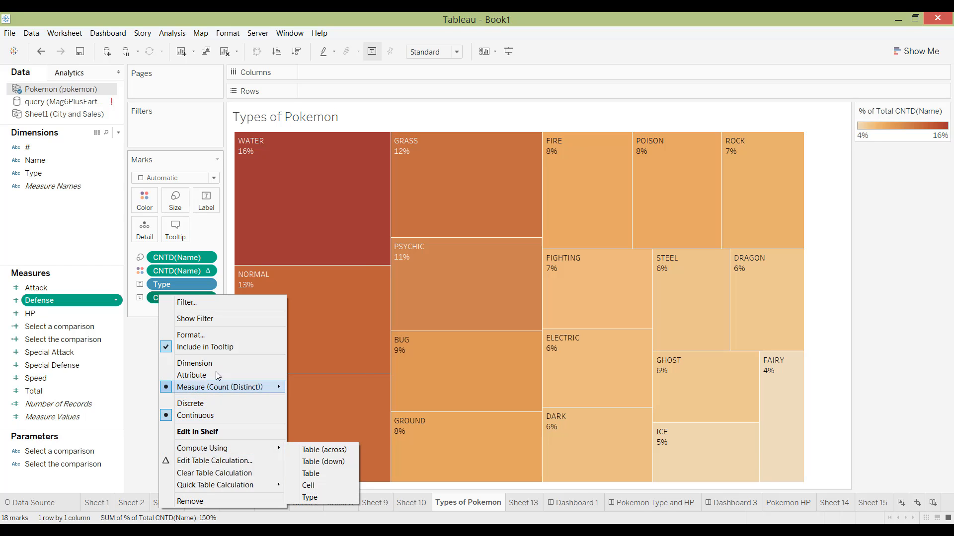
left_click(208, 344)
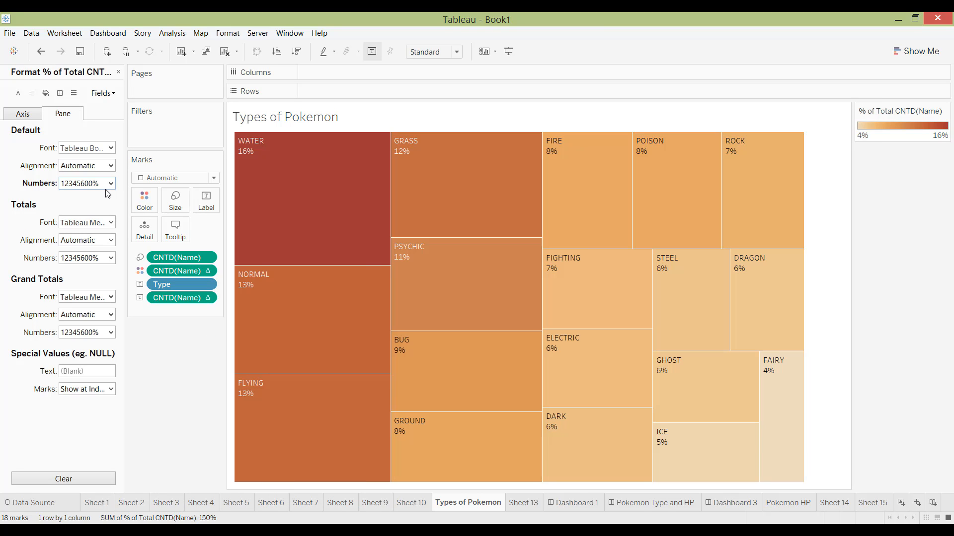
left_click(111, 184)
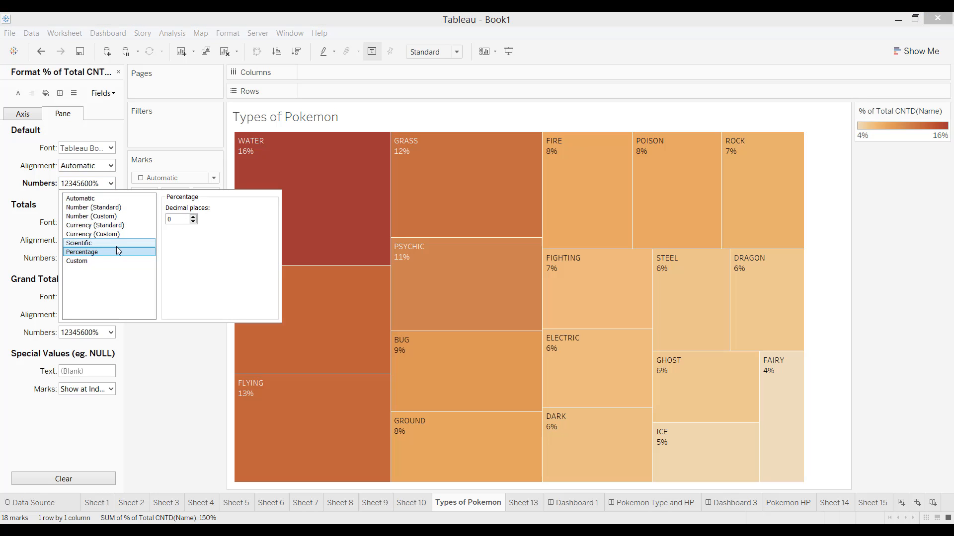
Step: Try the Number (Standard), Currency (Standard), Currency (Custom), Scientific and Number (Custom) formats on the percent-of-total labels
left_click(95, 225)
left_click(99, 208)
left_click(99, 225)
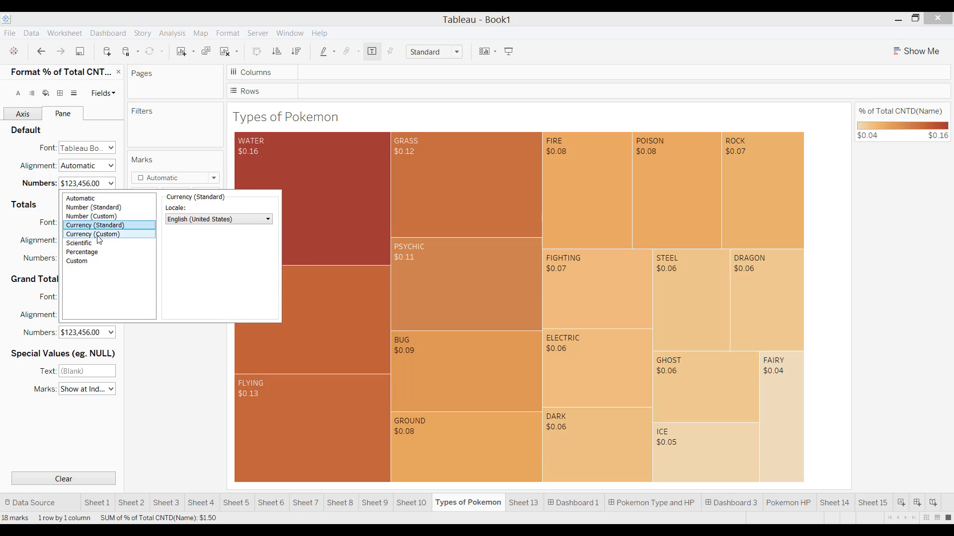
left_click(98, 234)
left_click(99, 243)
left_click(99, 216)
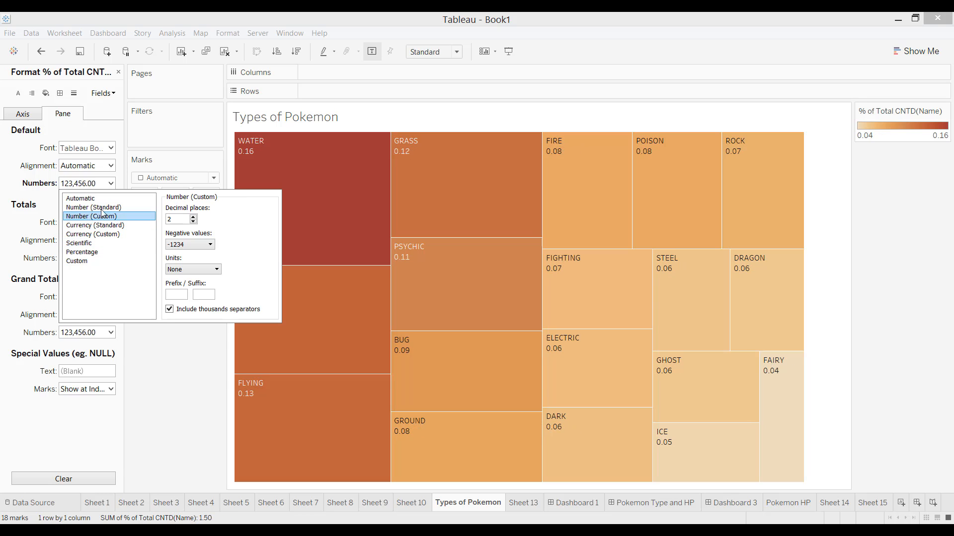
Step: Format the percent-of-total values as Percentage with 1 decimal place and close the formatting options
left_click(96, 253)
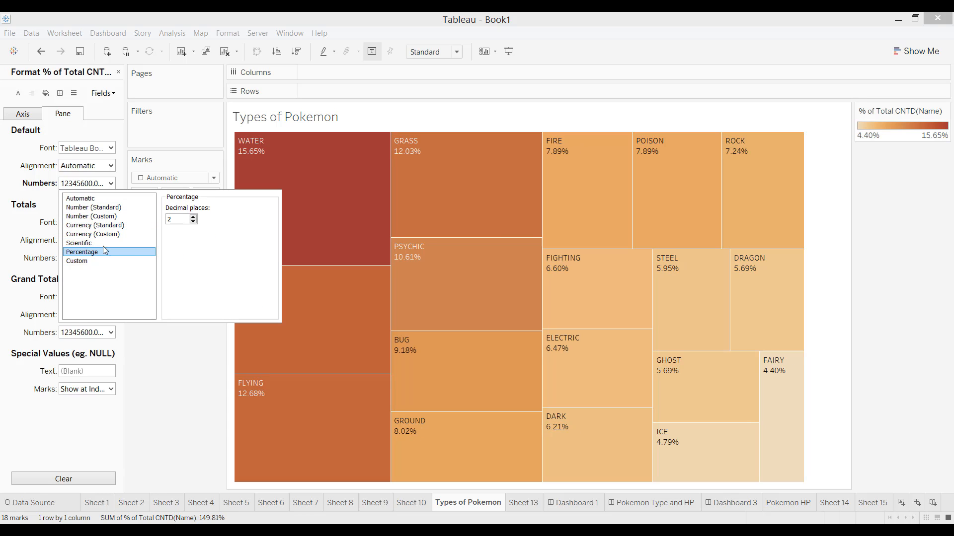
left_click(194, 222)
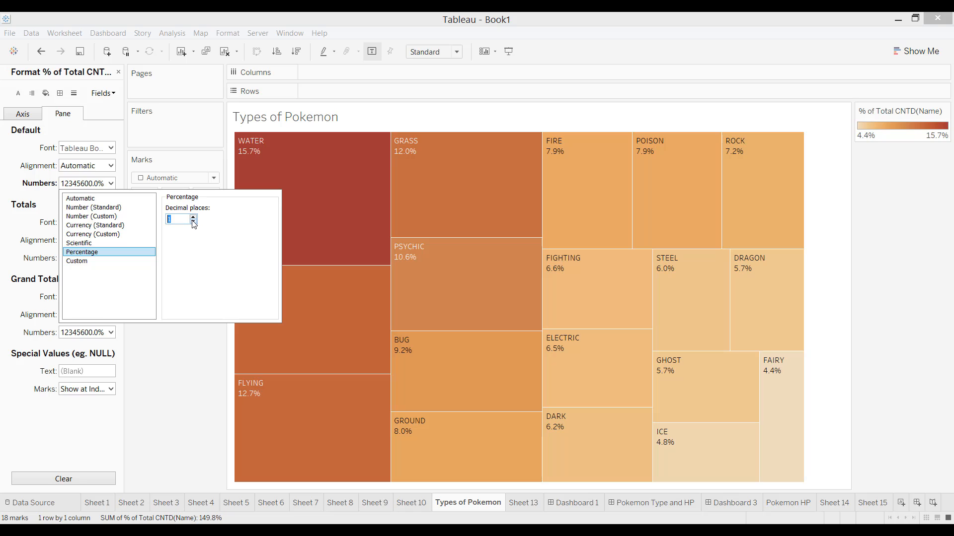
left_click(187, 353)
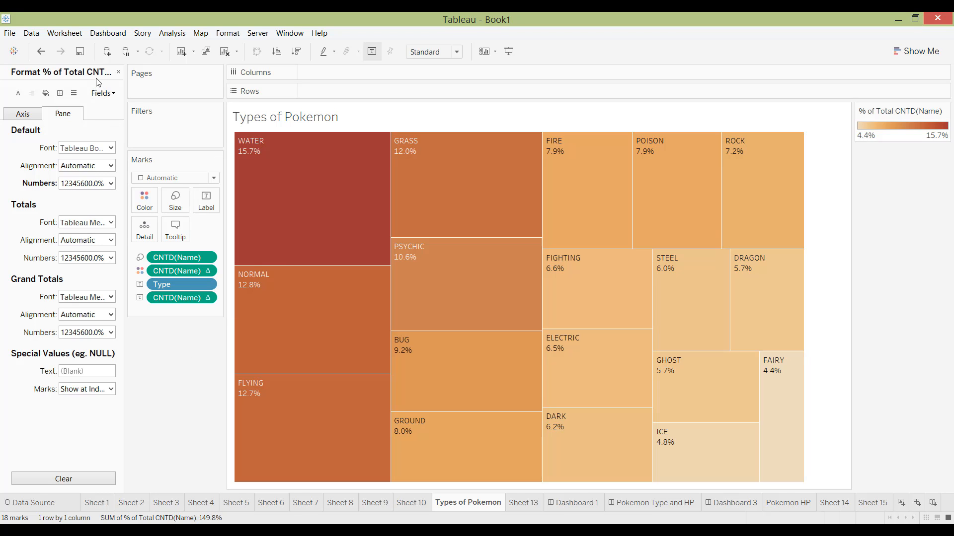
left_click(120, 72)
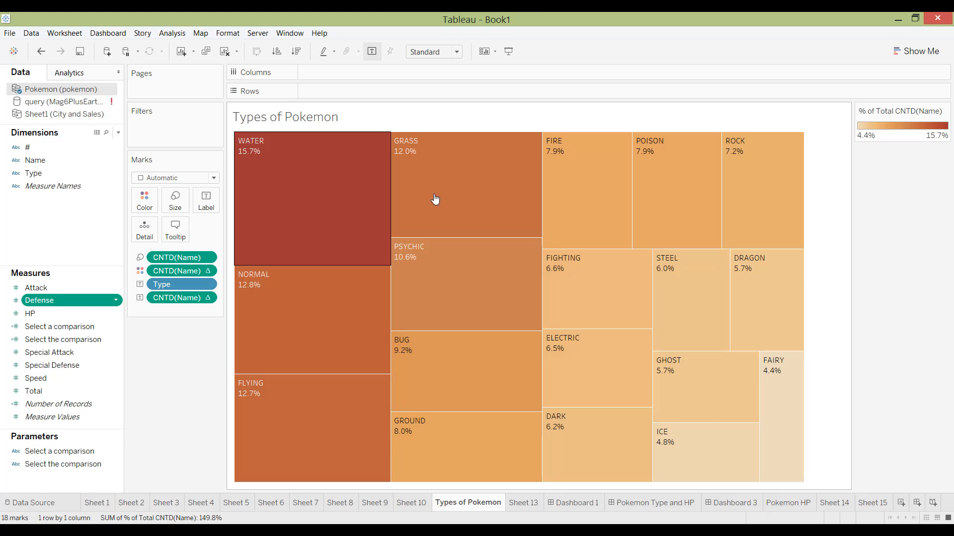
Step: Add a mark annotation to the WATER tile with the default Type, distinct count and percent-of-total text, and clear the mark selection
mouse_move(473, 215)
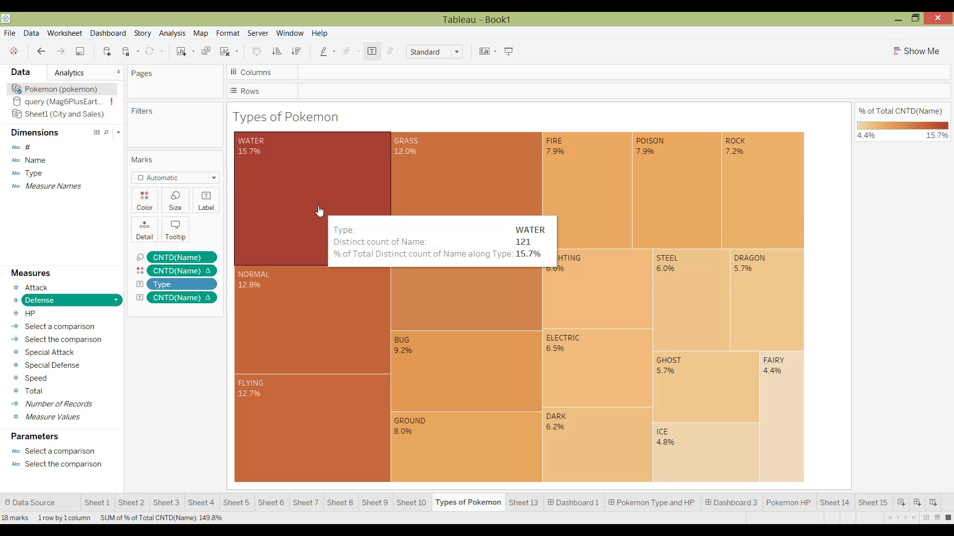
mouse_move(755, 209)
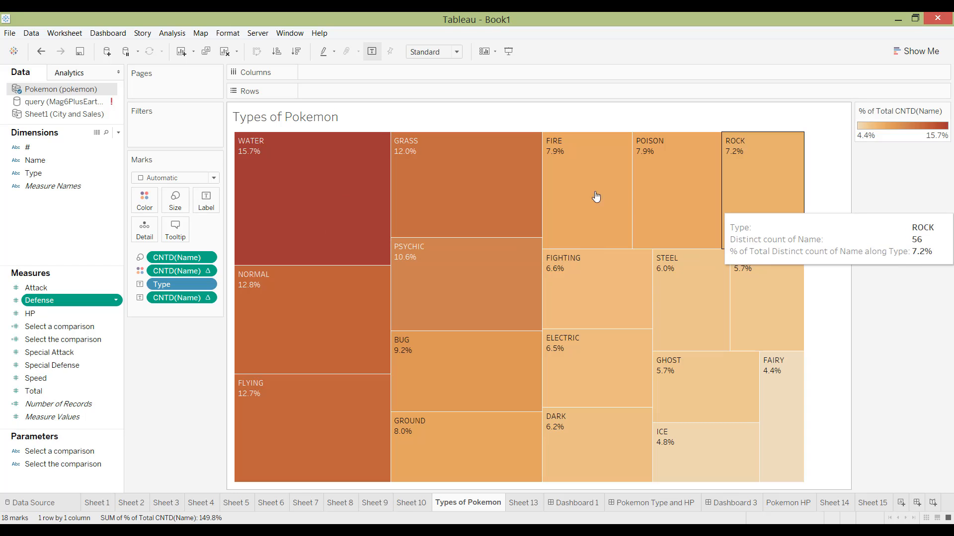
right_click(288, 178)
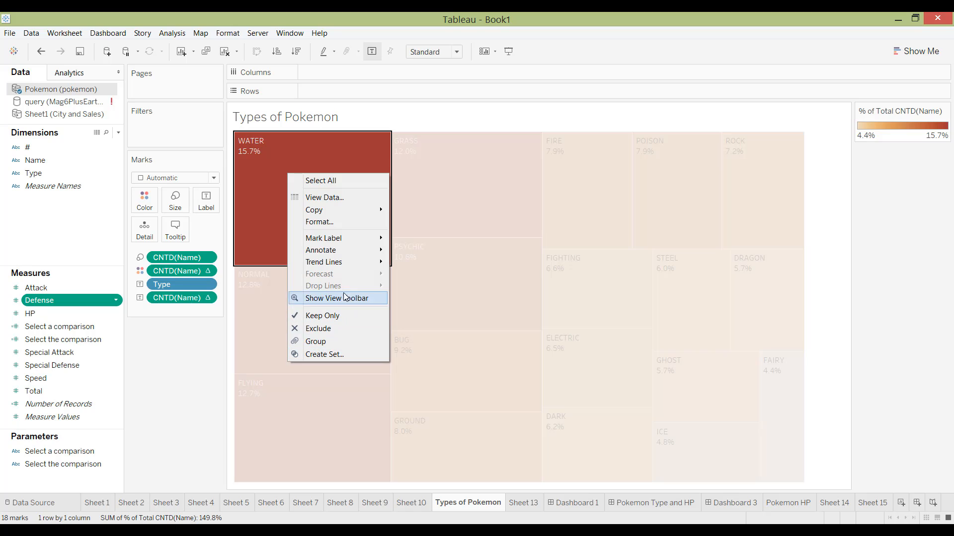
mouse_move(353, 249)
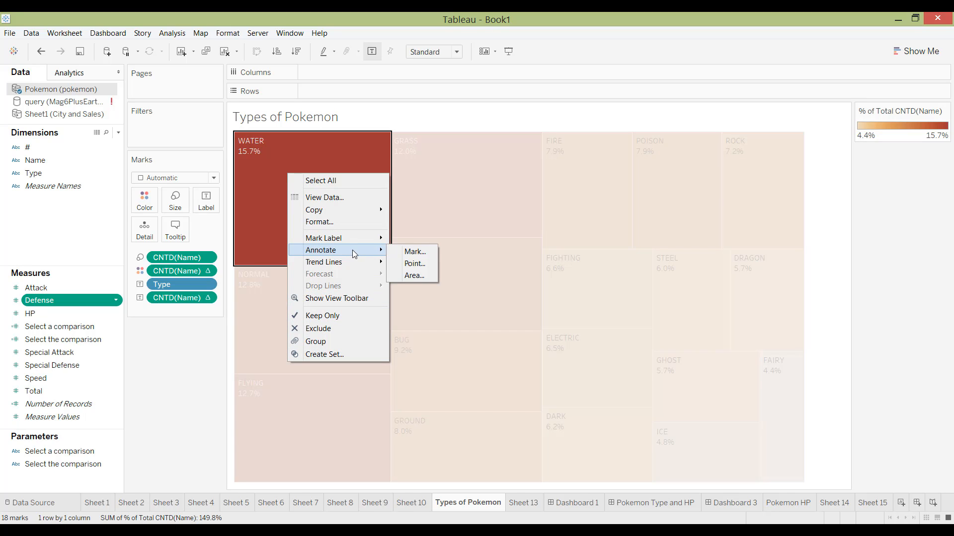
left_click(422, 253)
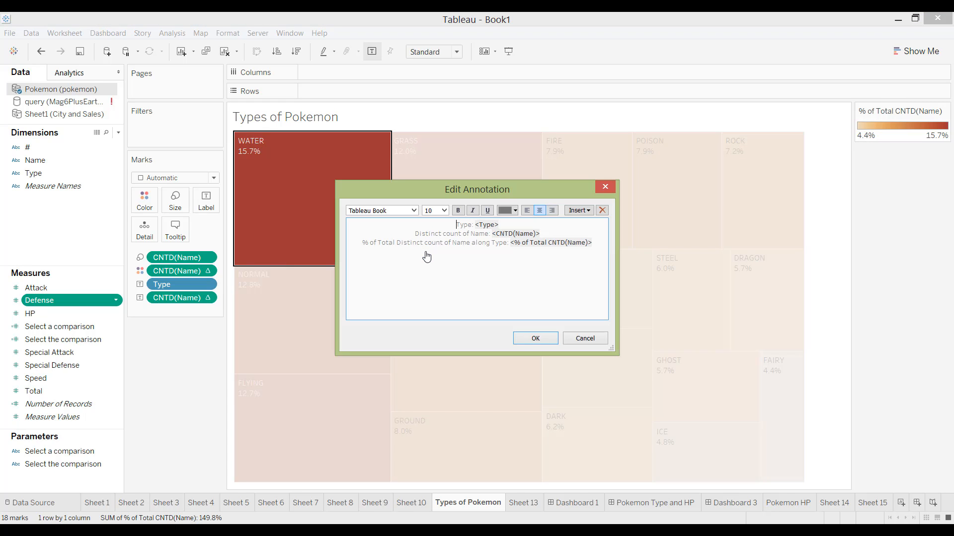
left_click_drag(450, 225, 595, 250)
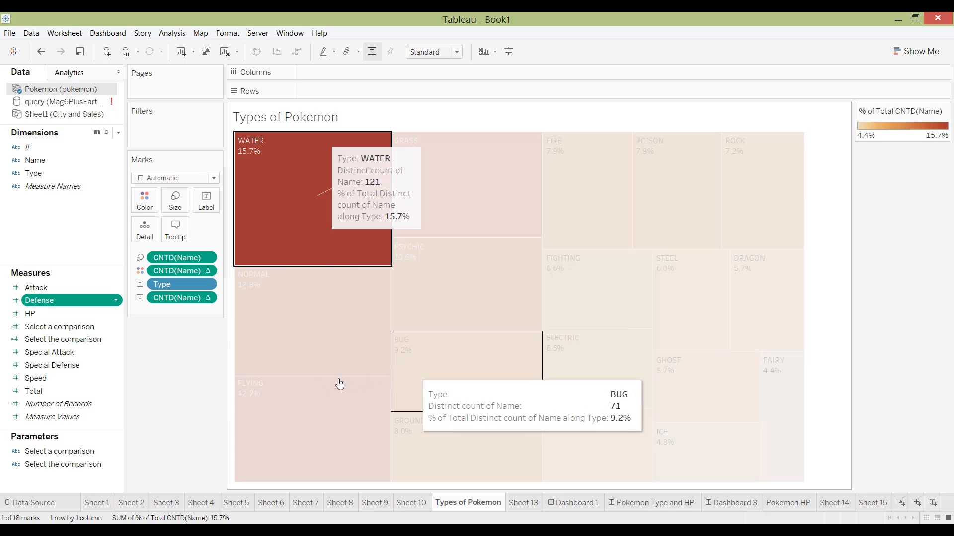
left_click(194, 416)
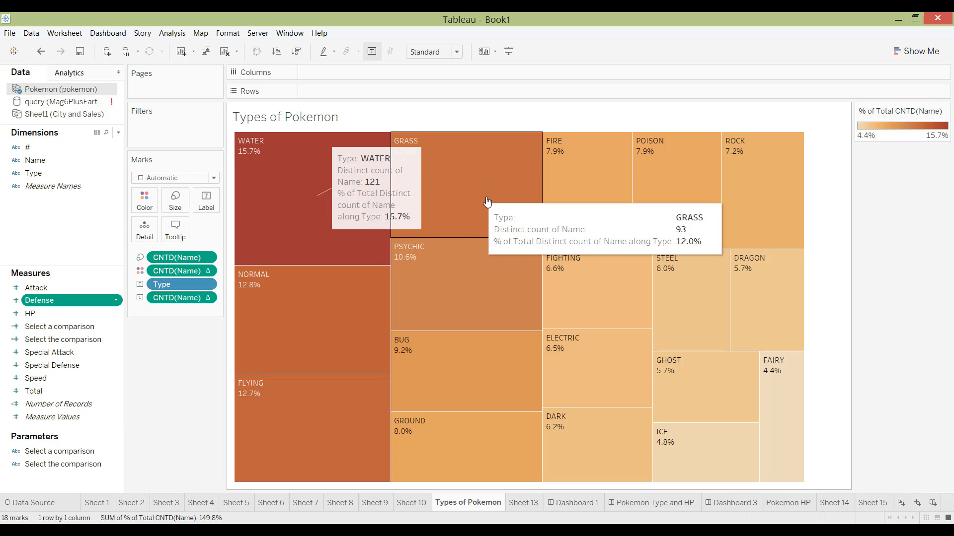